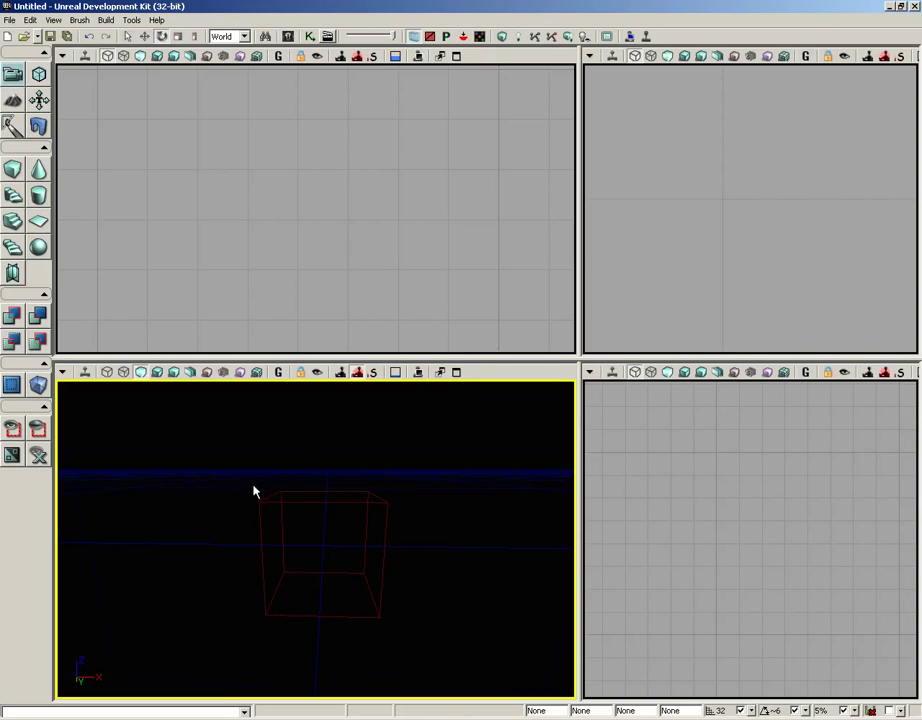
- Maximize the perspective viewport and add solid cube geometry to the level from the red builder brush
left_click(457, 373)
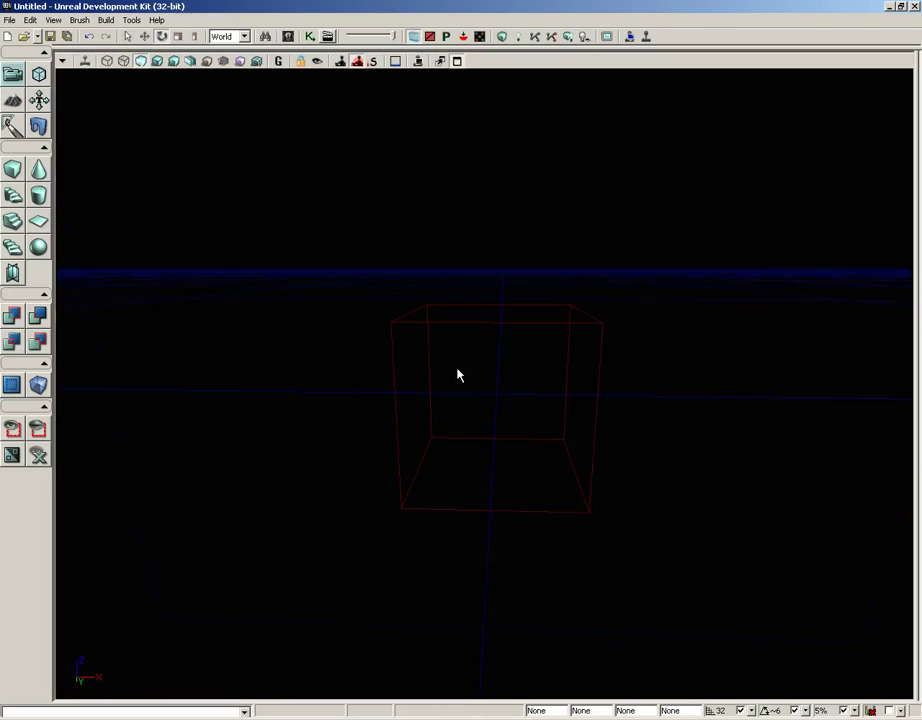
mouse_move(673, 304)
left_mouse_down()
mouse_move(807, 284)
mouse_move(776, 280)
mouse_move(807, 260)
mouse_move(687, 293)
left_mouse_up()
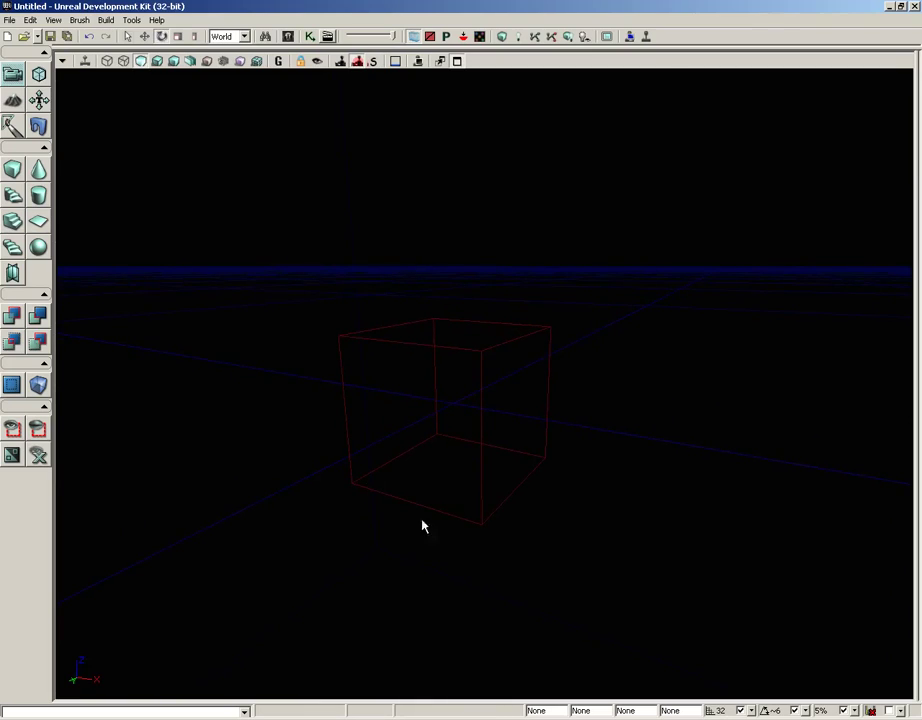
left_click(13, 319)
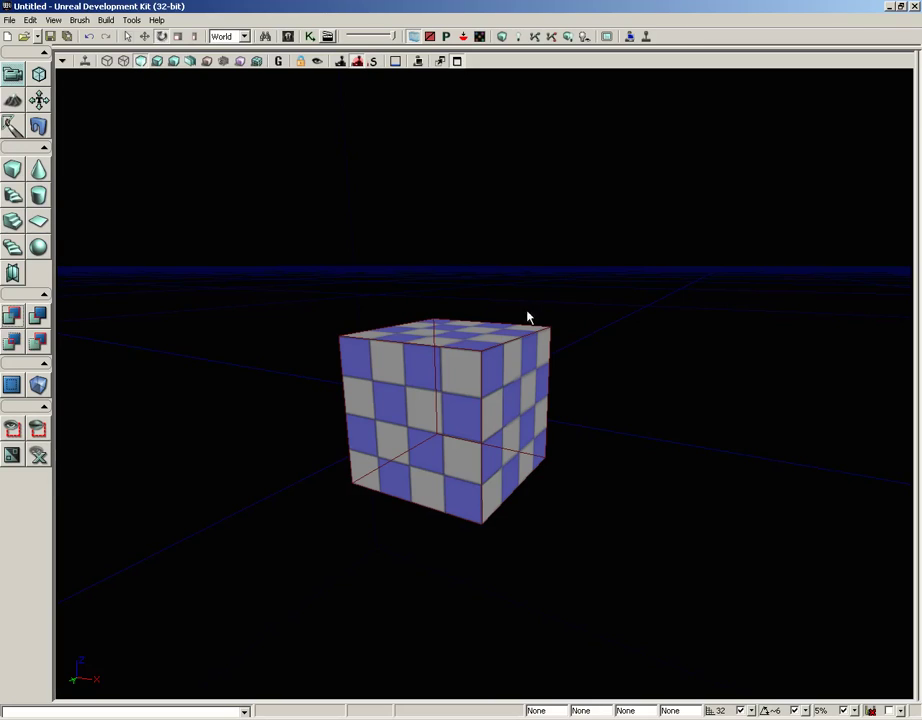
- Move the red builder brush along positive X and up in Z so it overlaps the cube's upper edge
left_click(418, 319)
mouse_move(651, 375)
left_mouse_down("ctrl")
mouse_move(704, 420)
mouse_move(642, 440)
mouse_move(597, 434)
mouse_move(610, 425)
left_mouse_up("ctrl")
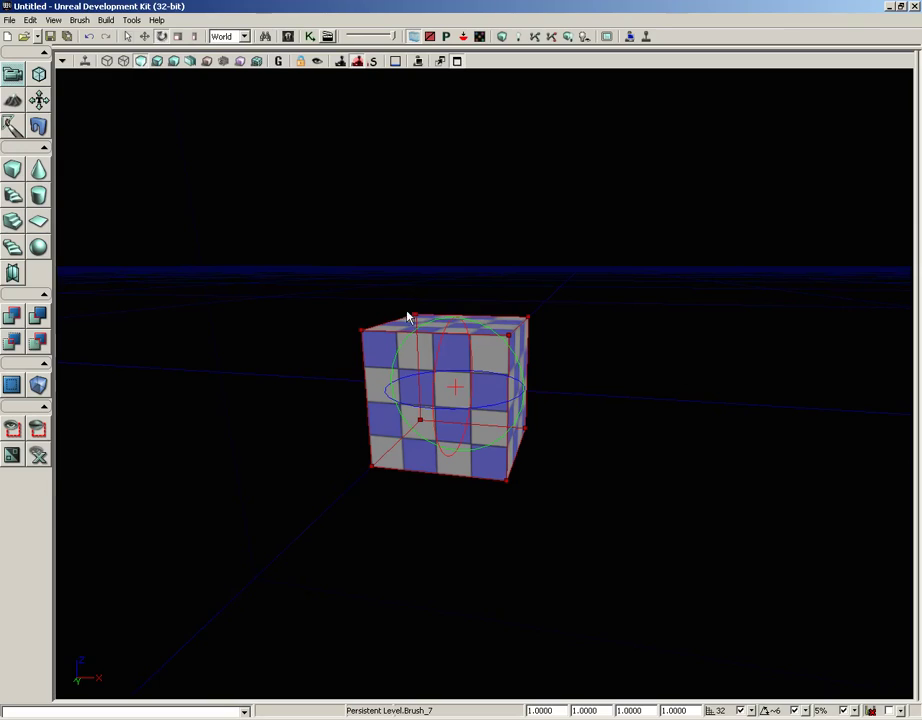
key("space")
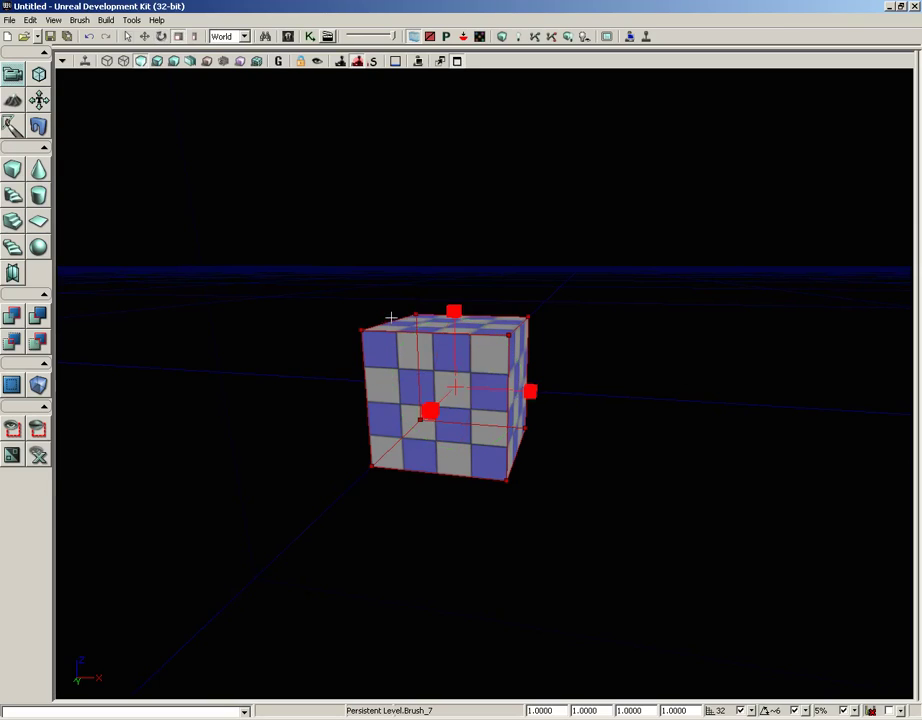
key("space")
key("space")
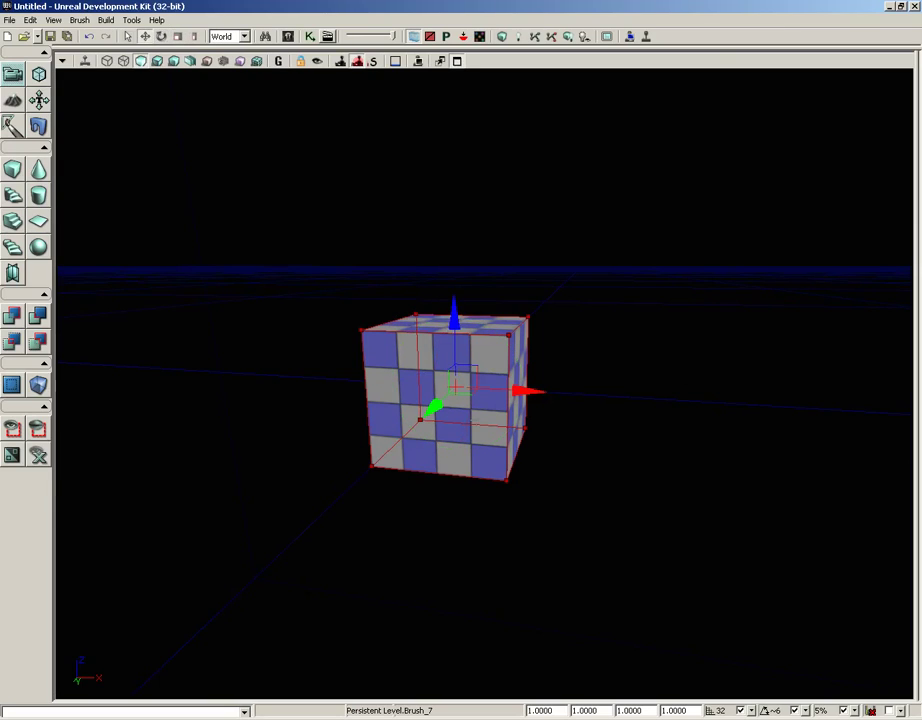
left_click_drag(539, 387, 589, 393)
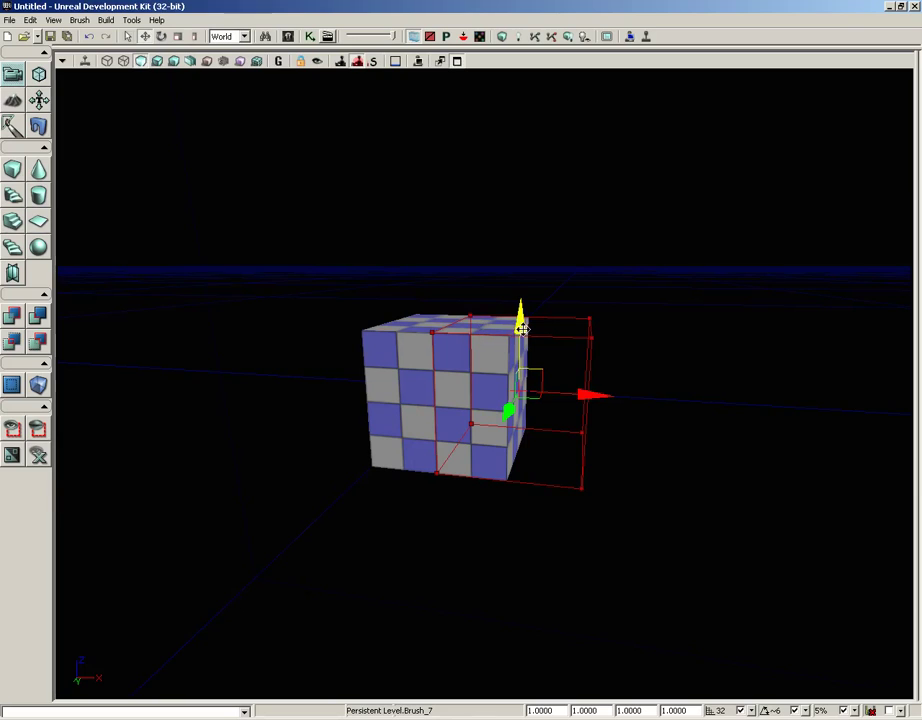
mouse_move(522, 326)
left_mouse_down()
mouse_move(522, 238)
mouse_move(552, 251)
left_mouse_up()
- Subtract the builder brush's volume from the cube to carve a notch out of its upper edge
key("Left")
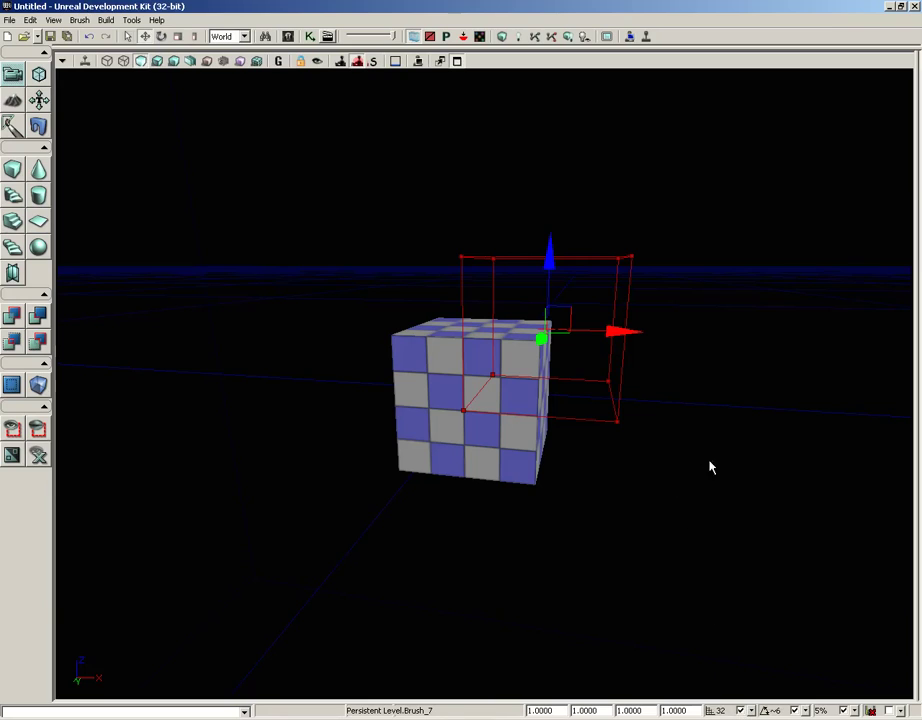
mouse_move(710, 467)
left_mouse_down()
mouse_move(763, 467)
mouse_move(714, 462)
left_mouse_up()
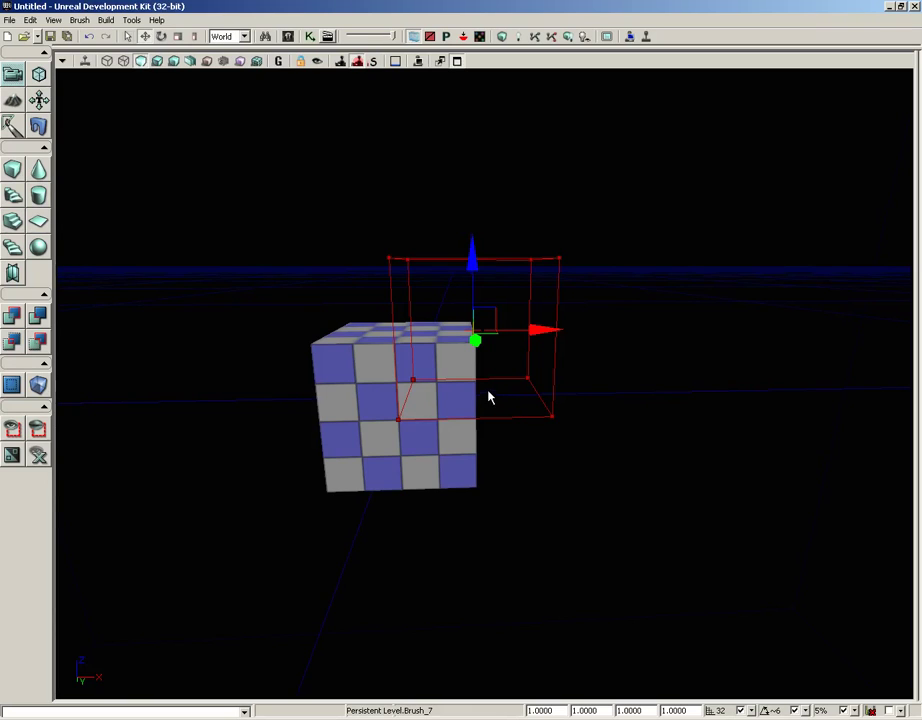
mouse_move(488, 395)
left_mouse_down()
mouse_move(689, 379)
mouse_move(660, 379)
left_mouse_up()
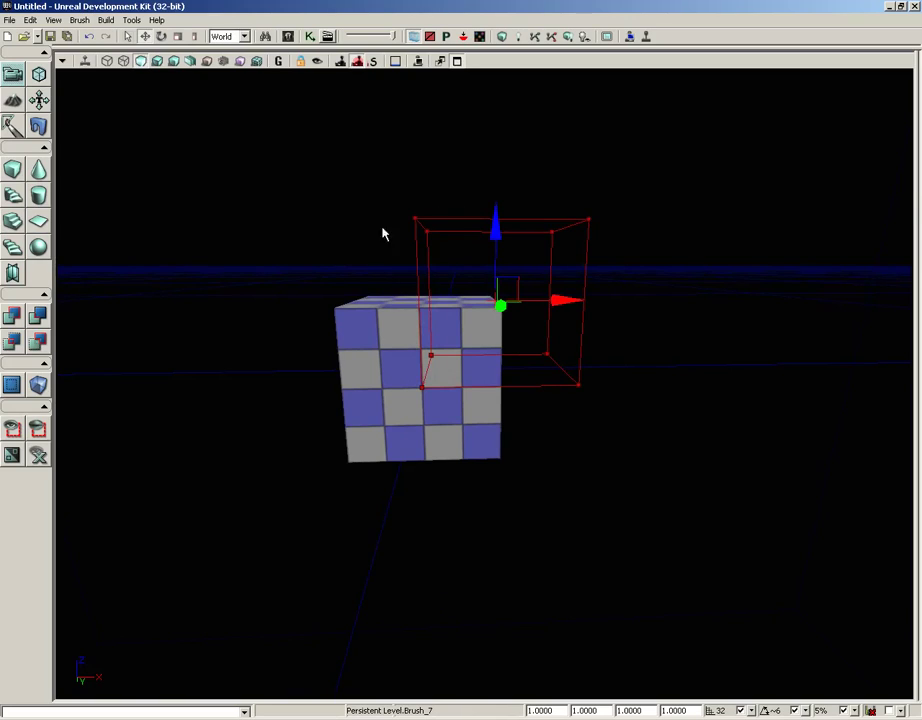
left_click(37, 317)
mouse_move(175, 301)
left_mouse_down()
mouse_move(228, 259)
mouse_move(278, 257)
mouse_move(253, 259)
left_mouse_up()
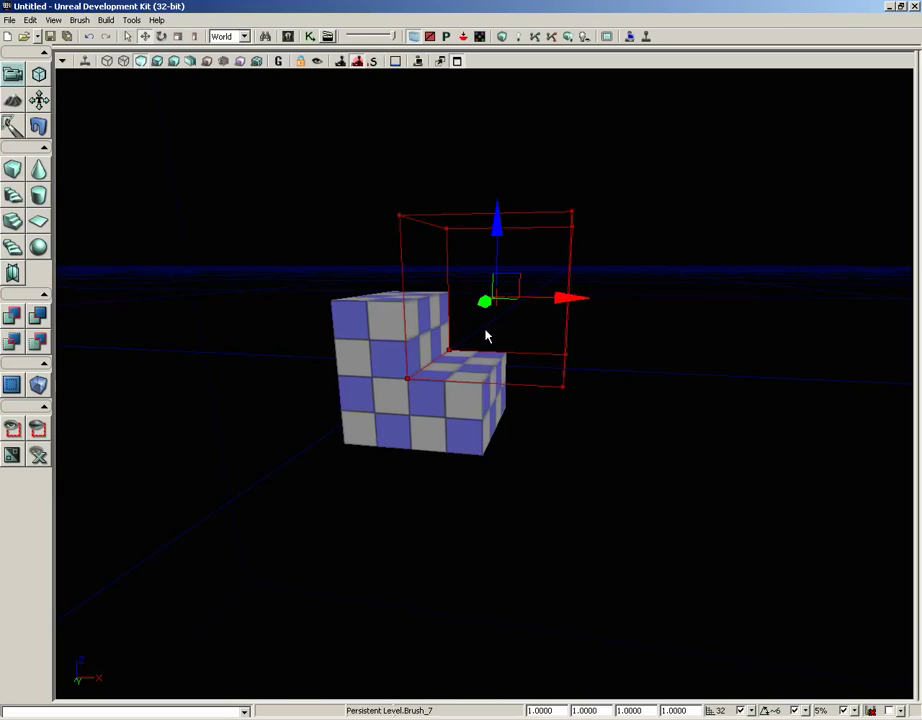
- Show the viewport in brush wireframe and move the builder brush far along positive X, clear of the other brushes
left_click(108, 62)
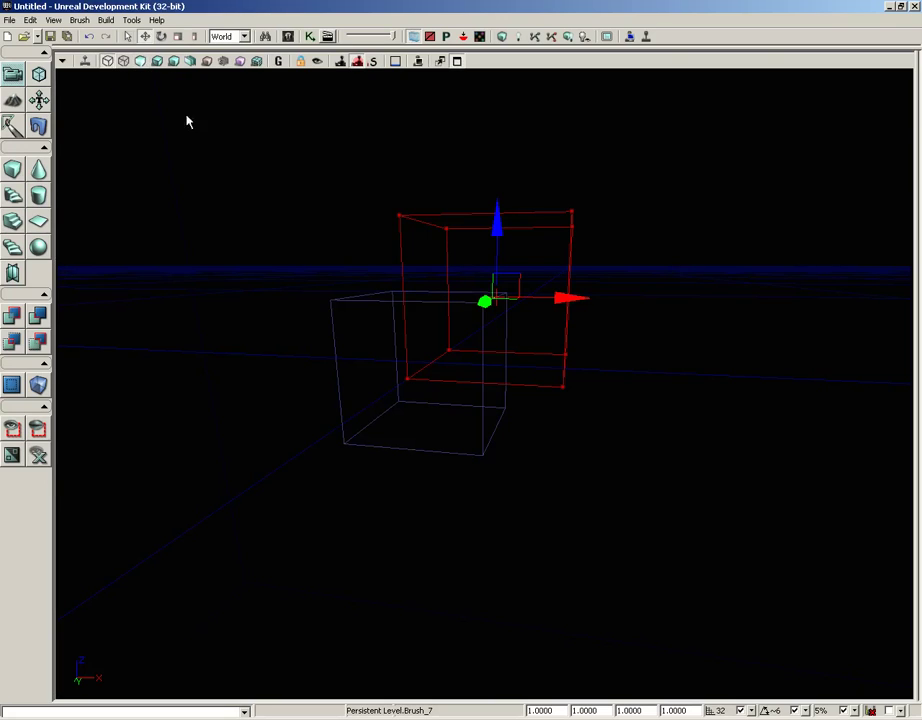
left_click_drag(568, 296, 911, 294)
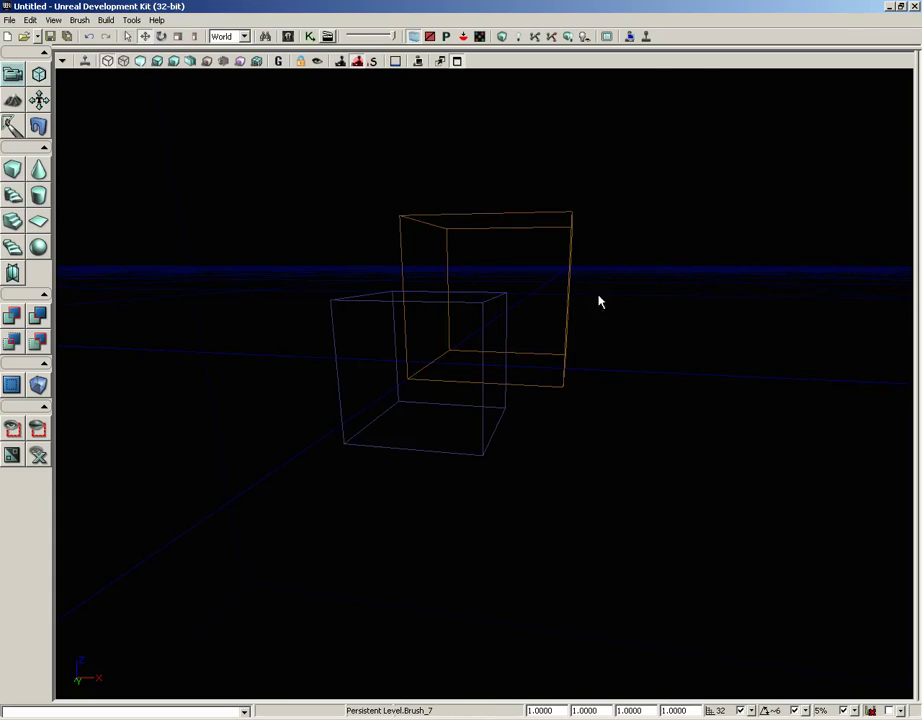
mouse_move(557, 416)
left_mouse_down()
mouse_move(554, 356)
mouse_move(562, 437)
left_mouse_up()
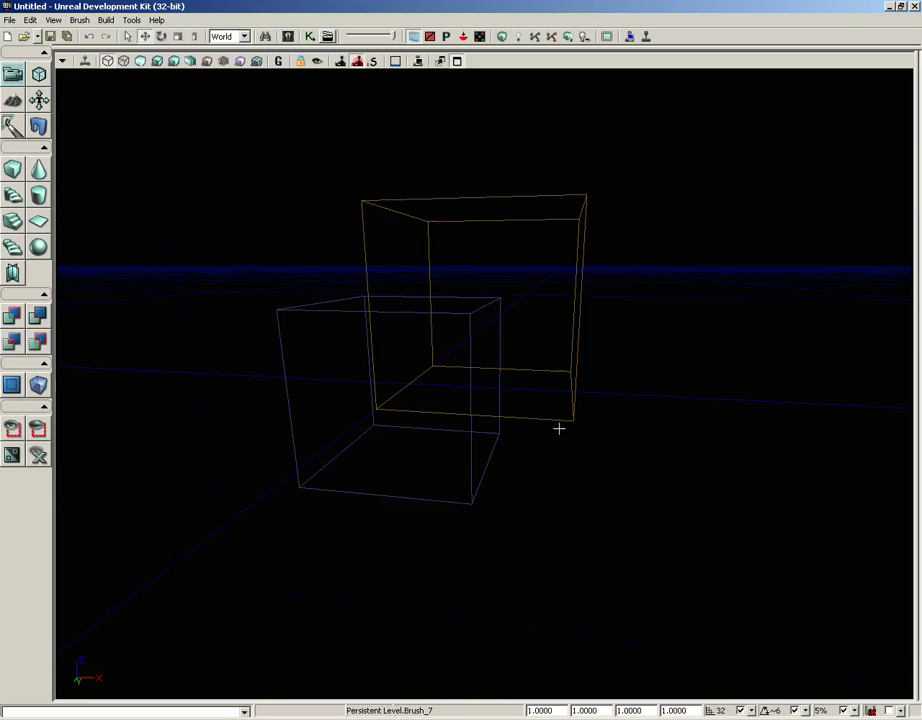
- Select the blue additive and yellow subtractive brushes in turn, and examine the notched cube in unlit view with nothing selected
left_click(304, 313)
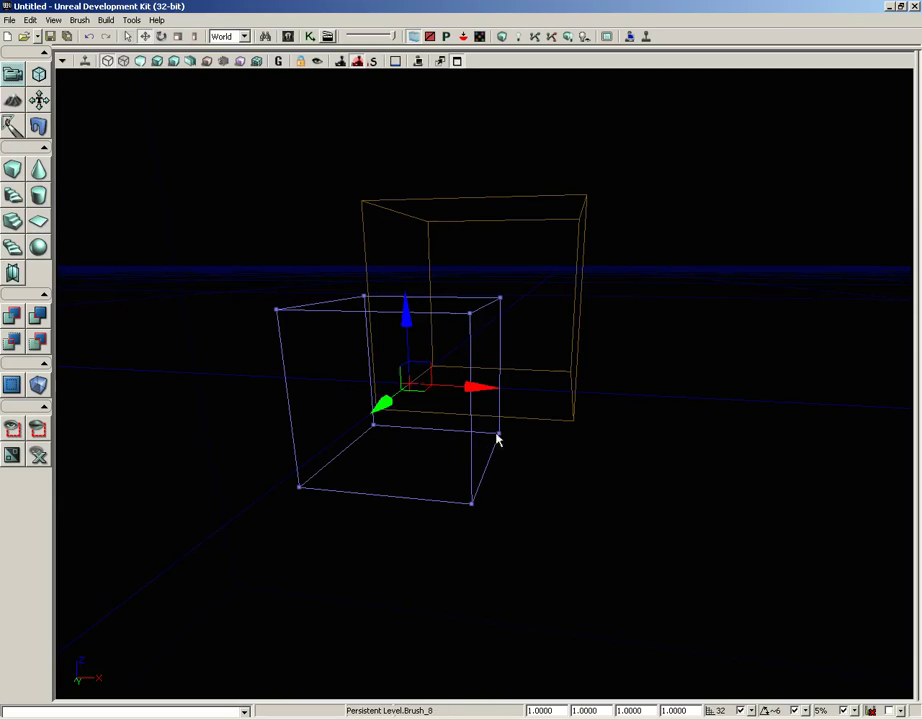
left_click(579, 310)
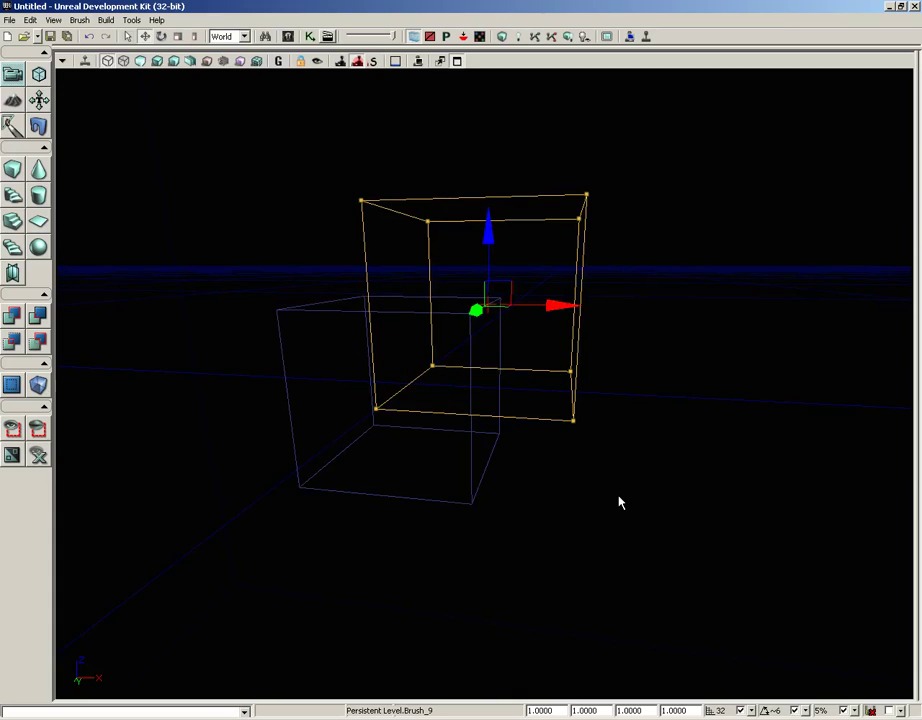
left_click(141, 61)
mouse_move(158, 140)
left_mouse_down()
mouse_move(268, 247)
mouse_move(207, 252)
left_mouse_up()
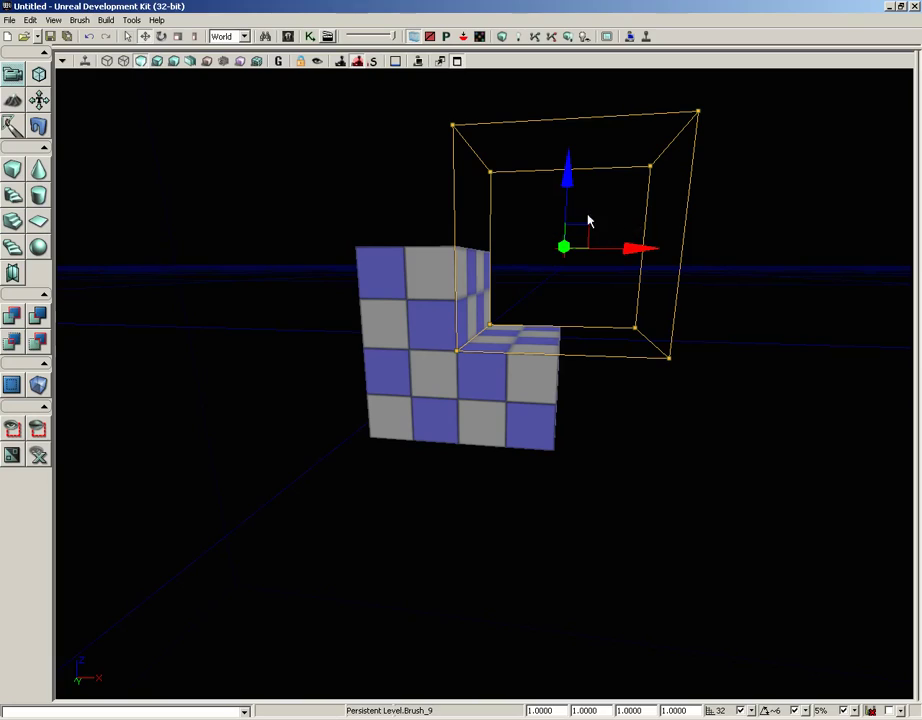
left_click(755, 258)
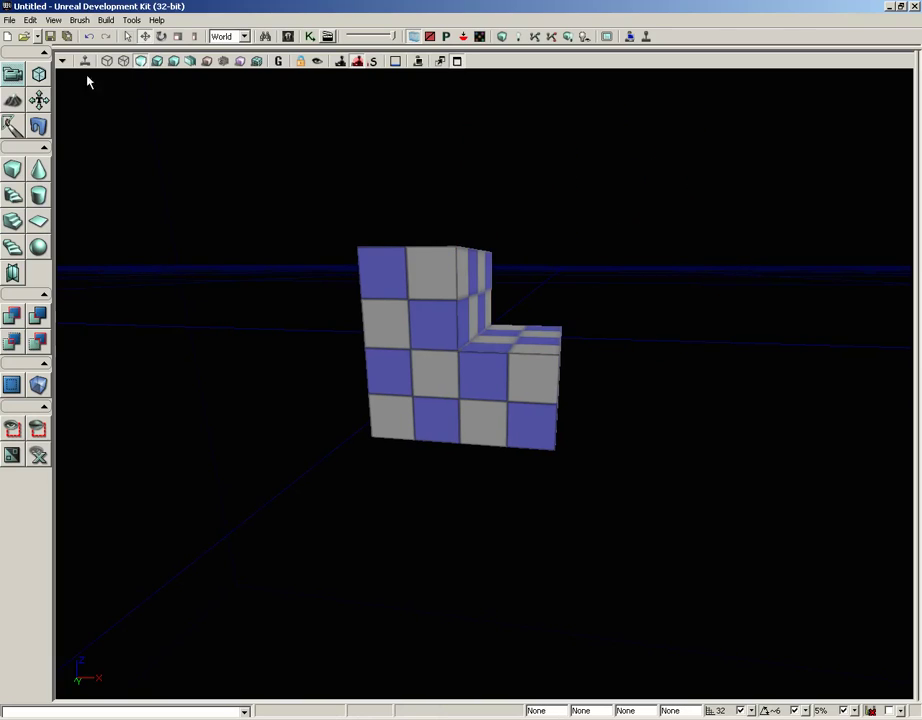
- In brush wireframe view, move the yellow subtractive brush a short distance along positive X
left_click(107, 61)
left_click(684, 233)
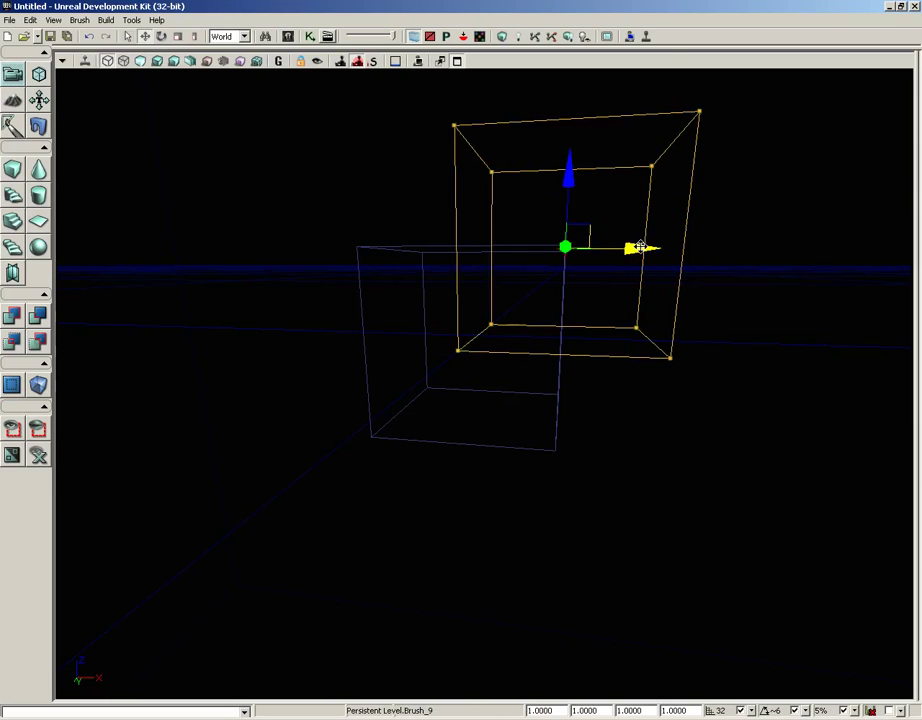
left_click_drag(636, 247, 679, 245)
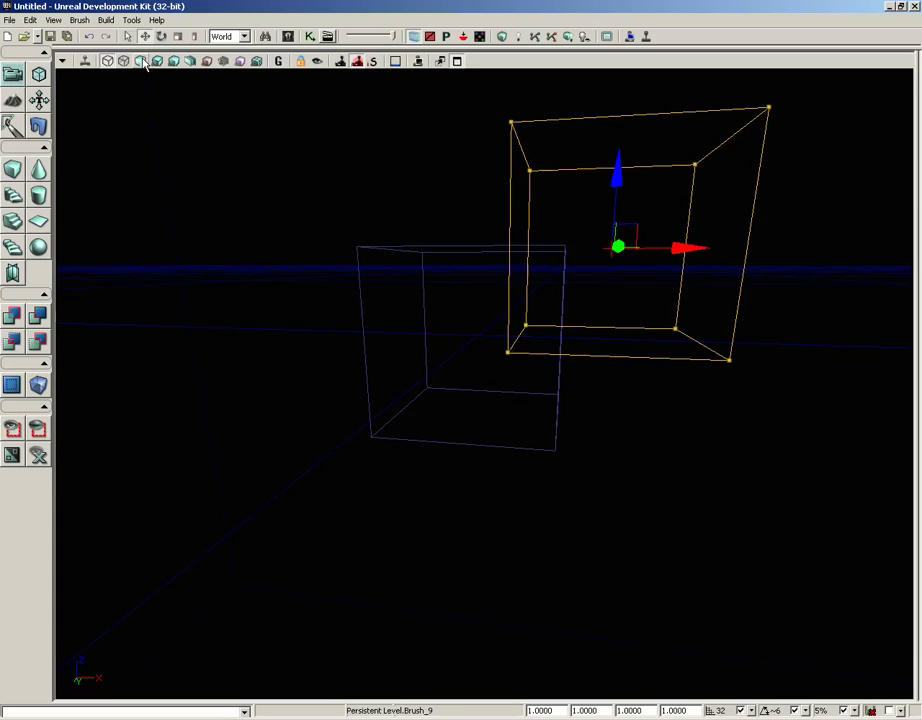
- Return to unlit view, rebuild the level geometry and close the Map Check report
left_click(143, 62)
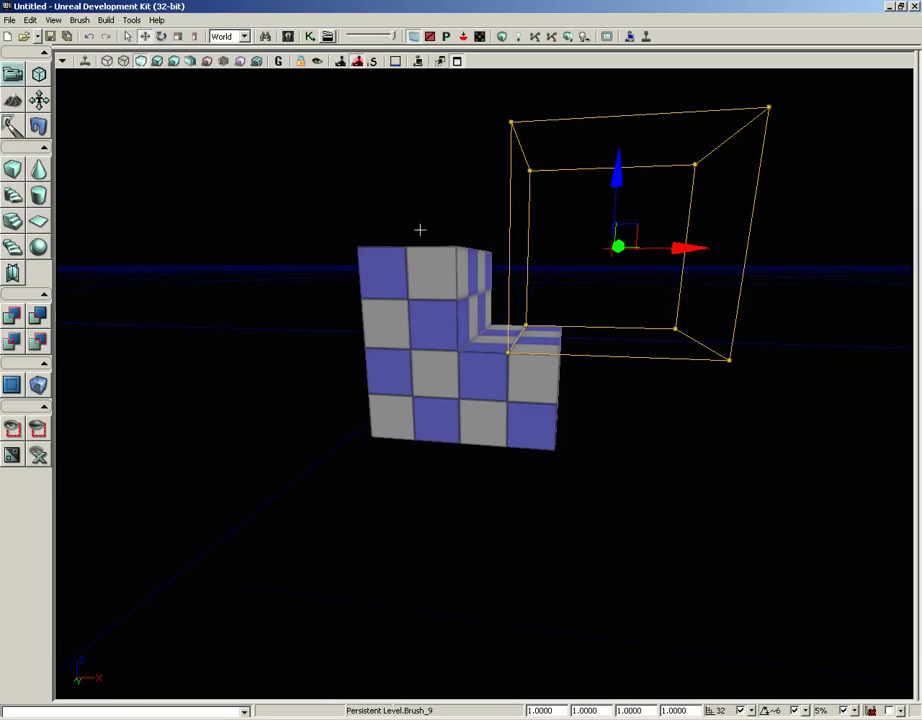
mouse_move(731, 442)
left_mouse_down()
mouse_move(705, 441)
mouse_move(724, 440)
left_mouse_up()
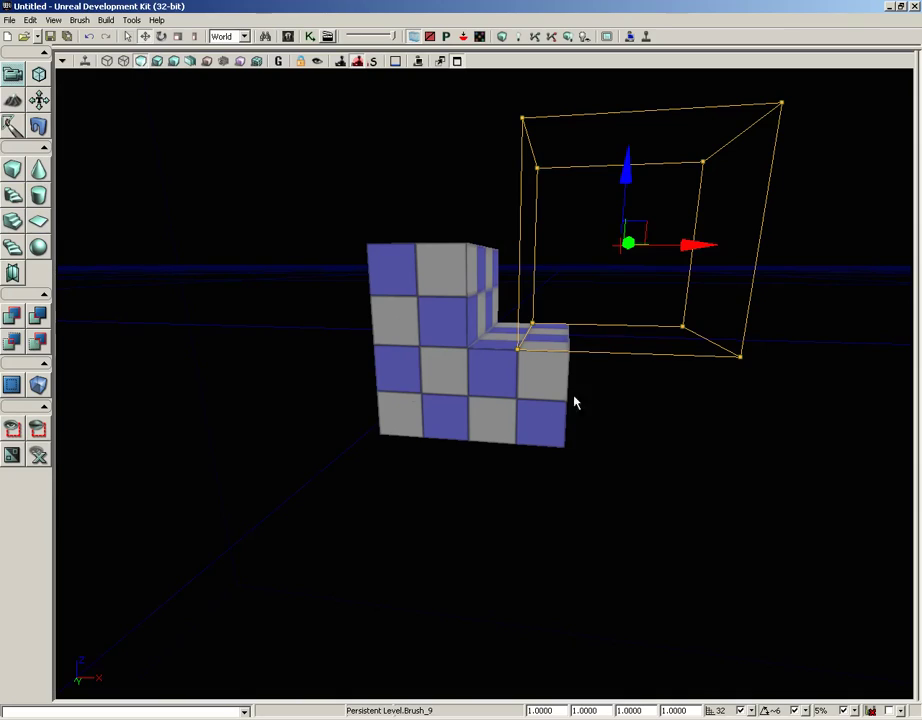
left_click(502, 38)
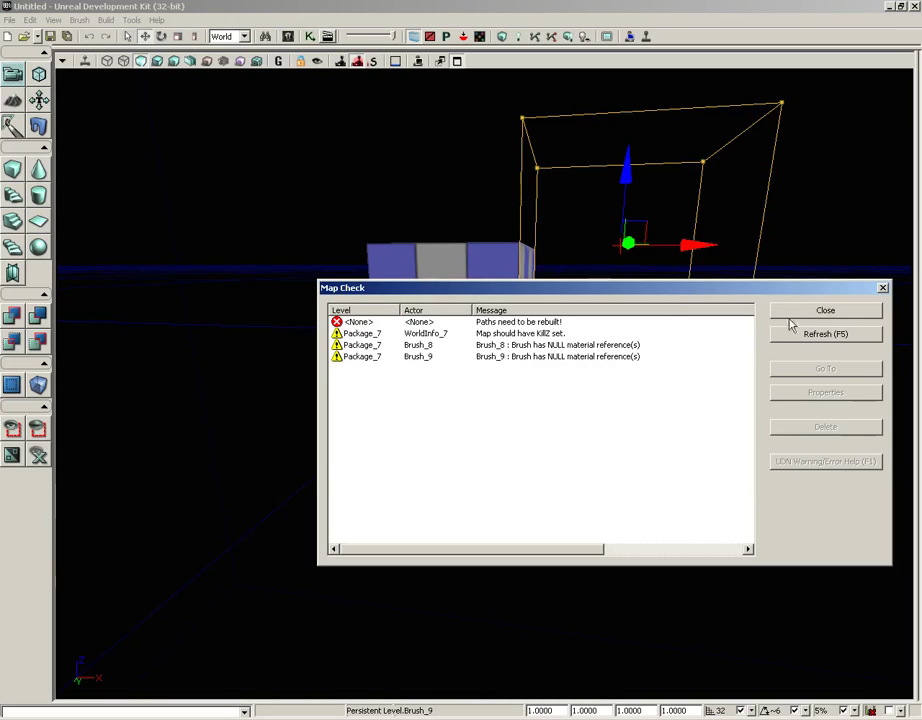
left_click(884, 289)
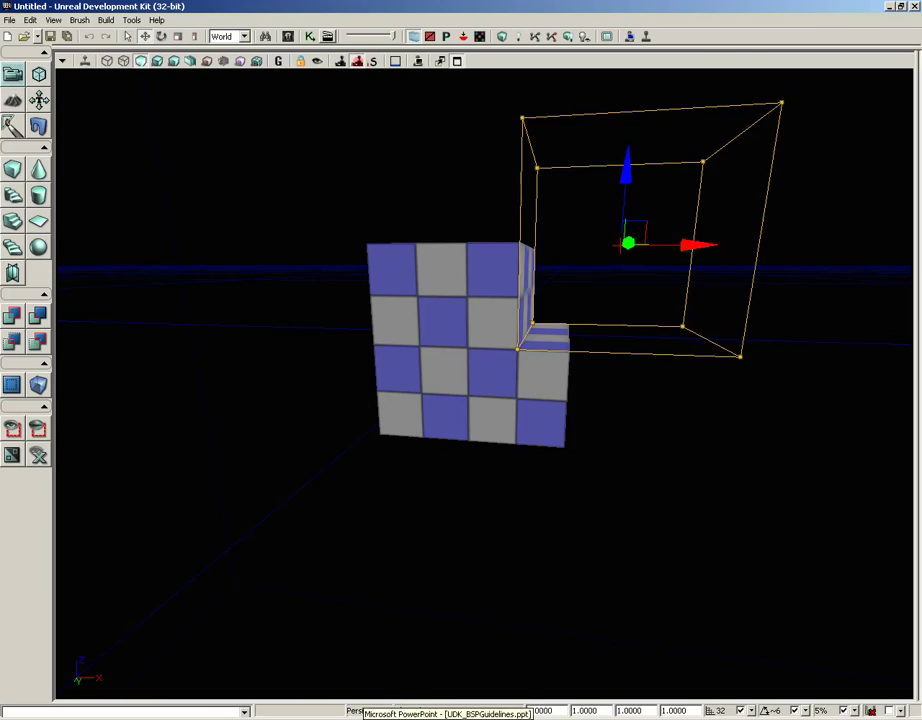
- Switch to the UDK_BSPGuidelines.ppt slide show and reveal the bullet points of the BSP Concepts slide
left_click(365, 719)
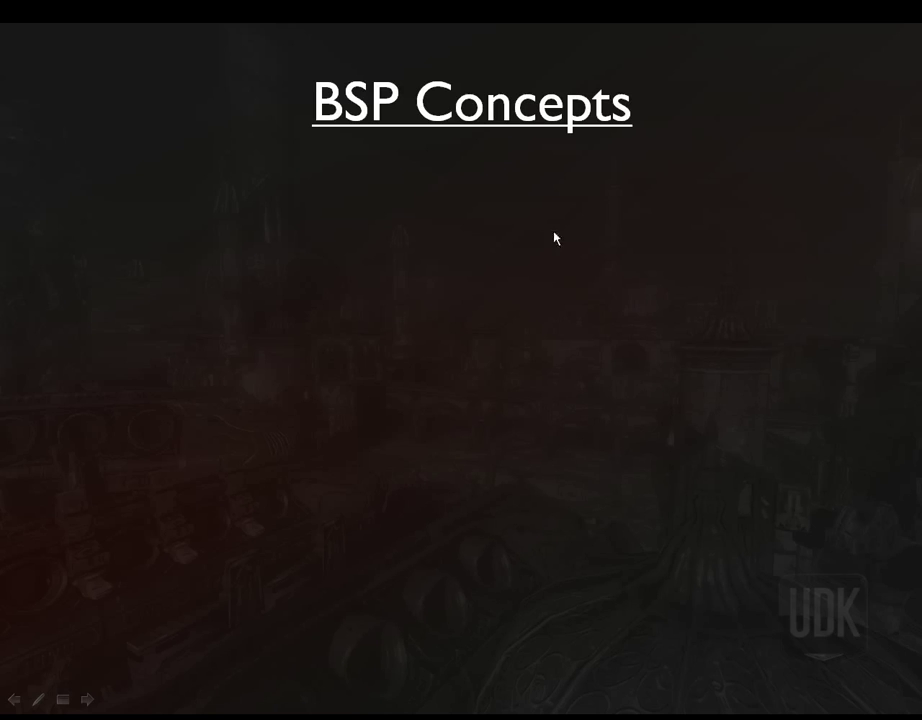
left_click(821, 231)
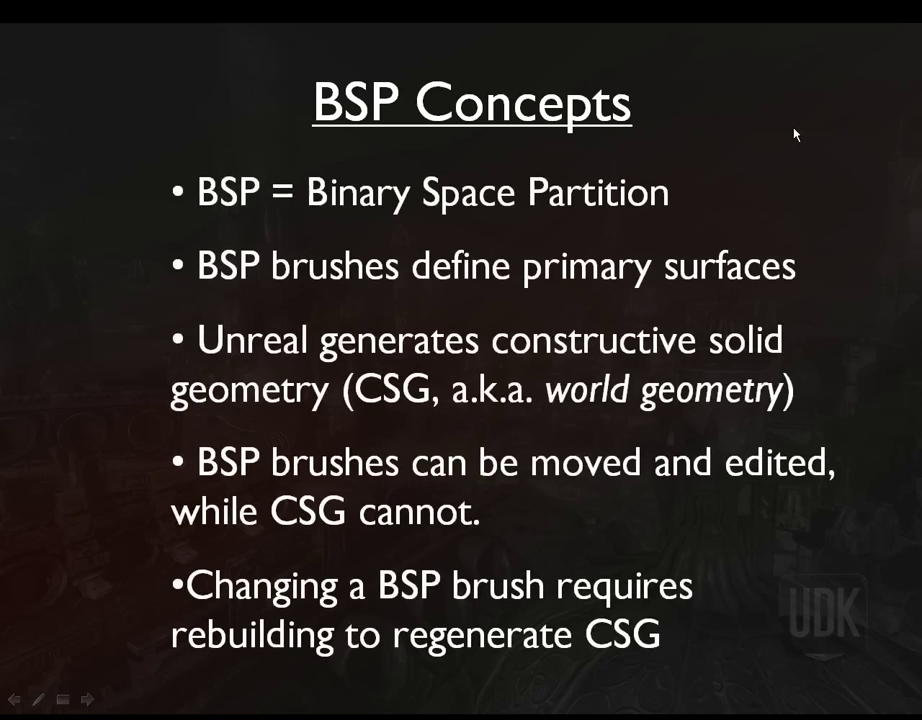